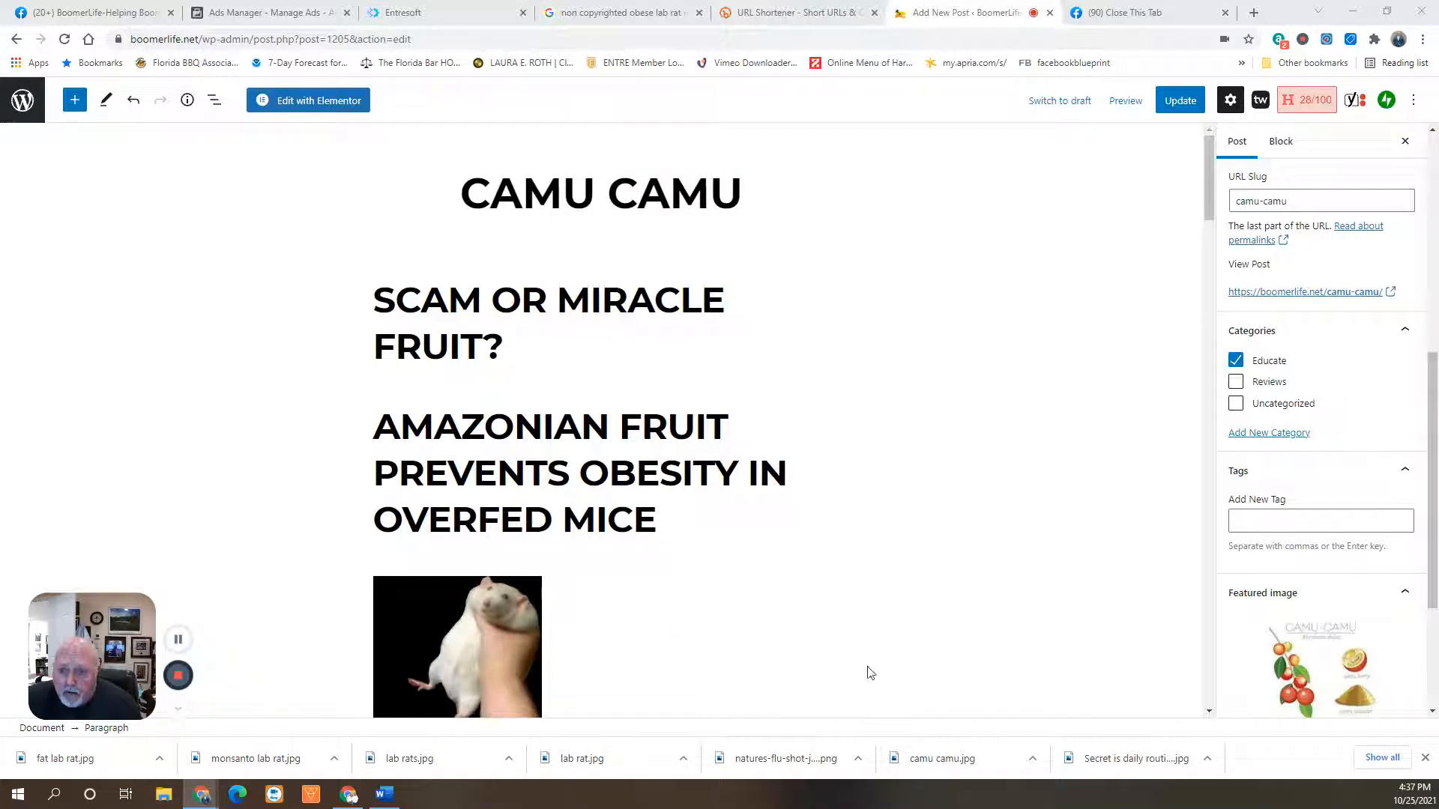
{"action": "scroll", "coordinate": [898, 661], "scroll_direction": "down", "scroll_amount": 2}
{"action": "scroll", "coordinate": [922, 661], "scroll_direction": "down", "scroll_amount": 2}
{"action": "scroll", "coordinate": [933, 659], "scroll_direction": "down", "scroll_amount": 2}
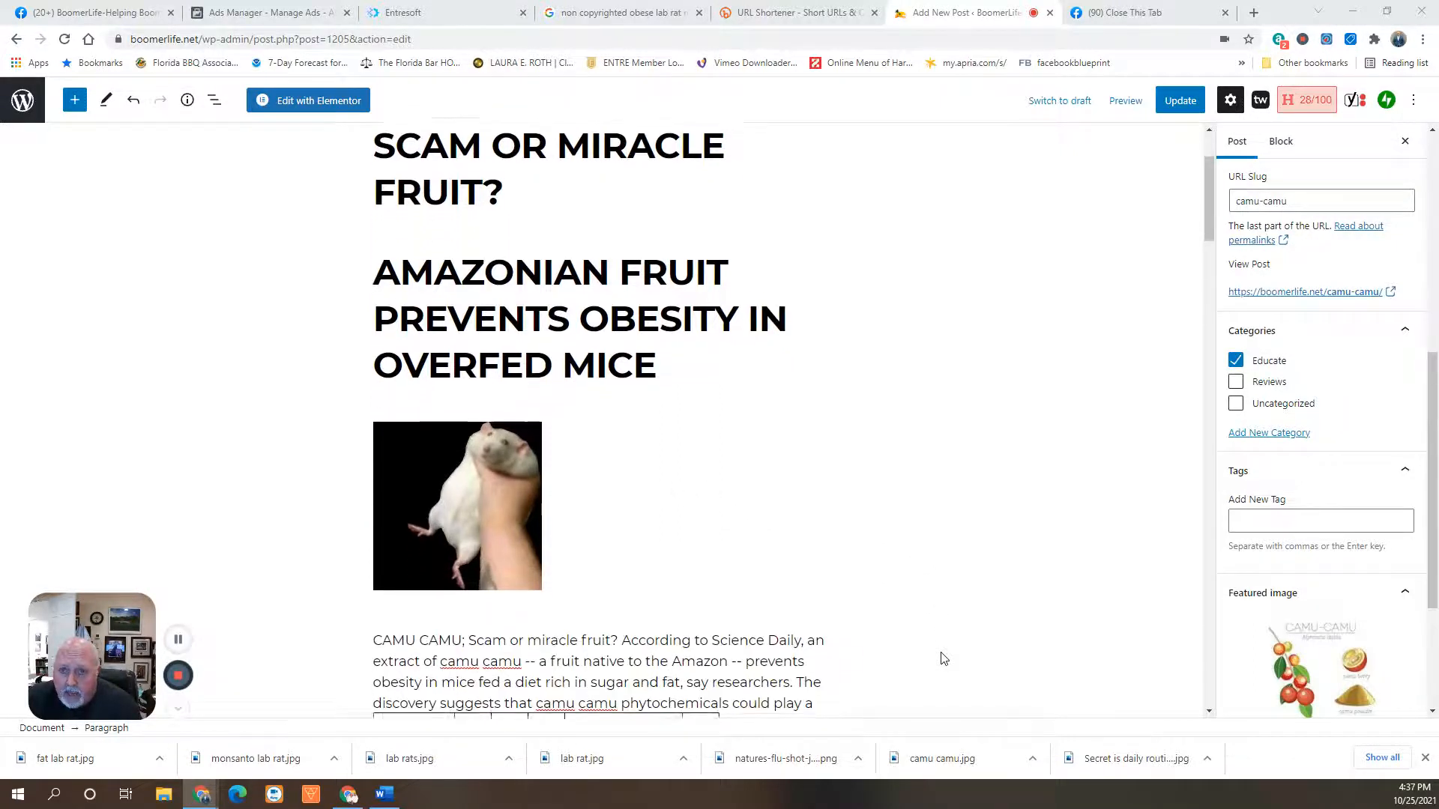
{"action": "scroll", "coordinate": [942, 659], "scroll_direction": "down", "scroll_amount": 2}
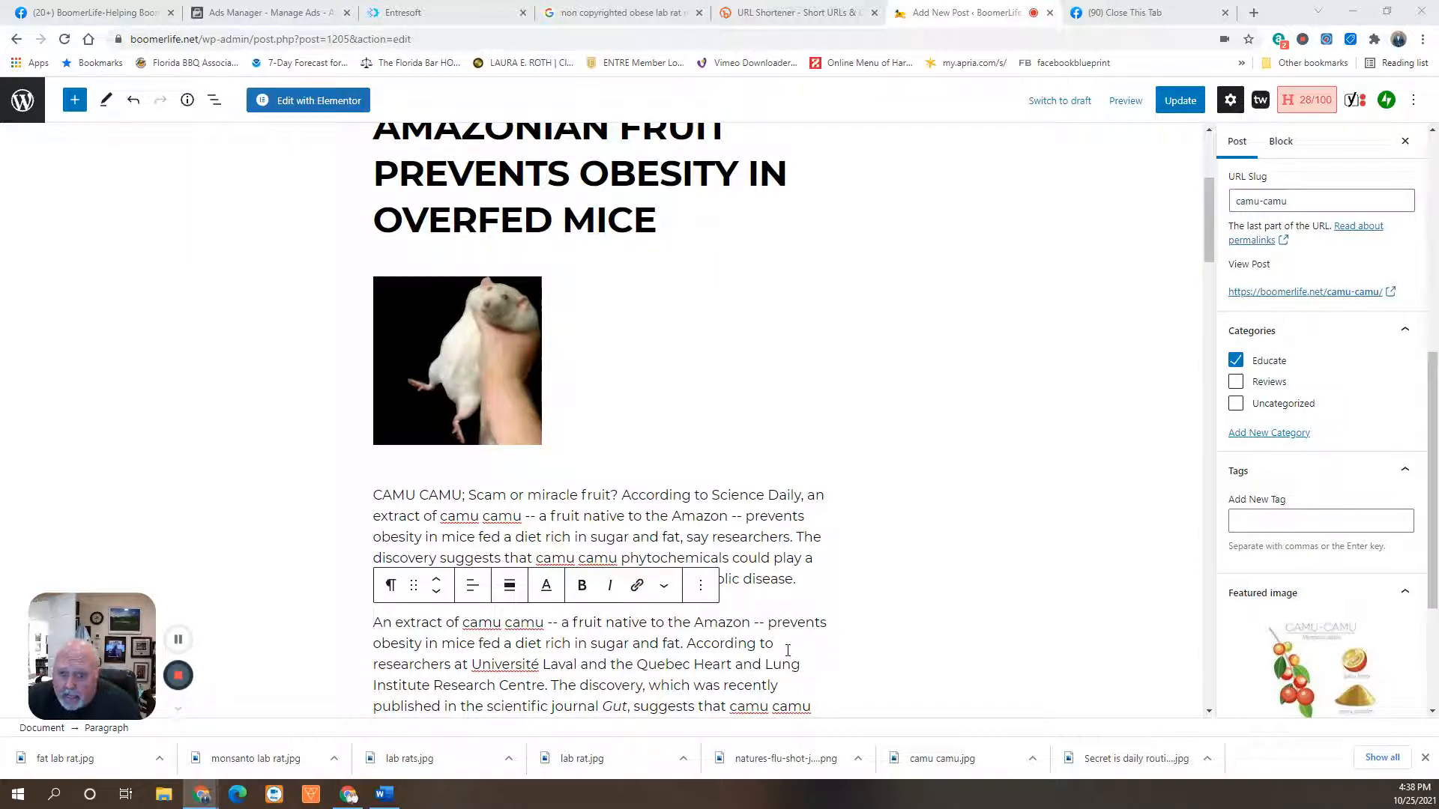
Deselect the opening camu camu paragraph block while scrolling toward the Flu shot heading
{"action": "left_click", "coordinate": [920, 569]}
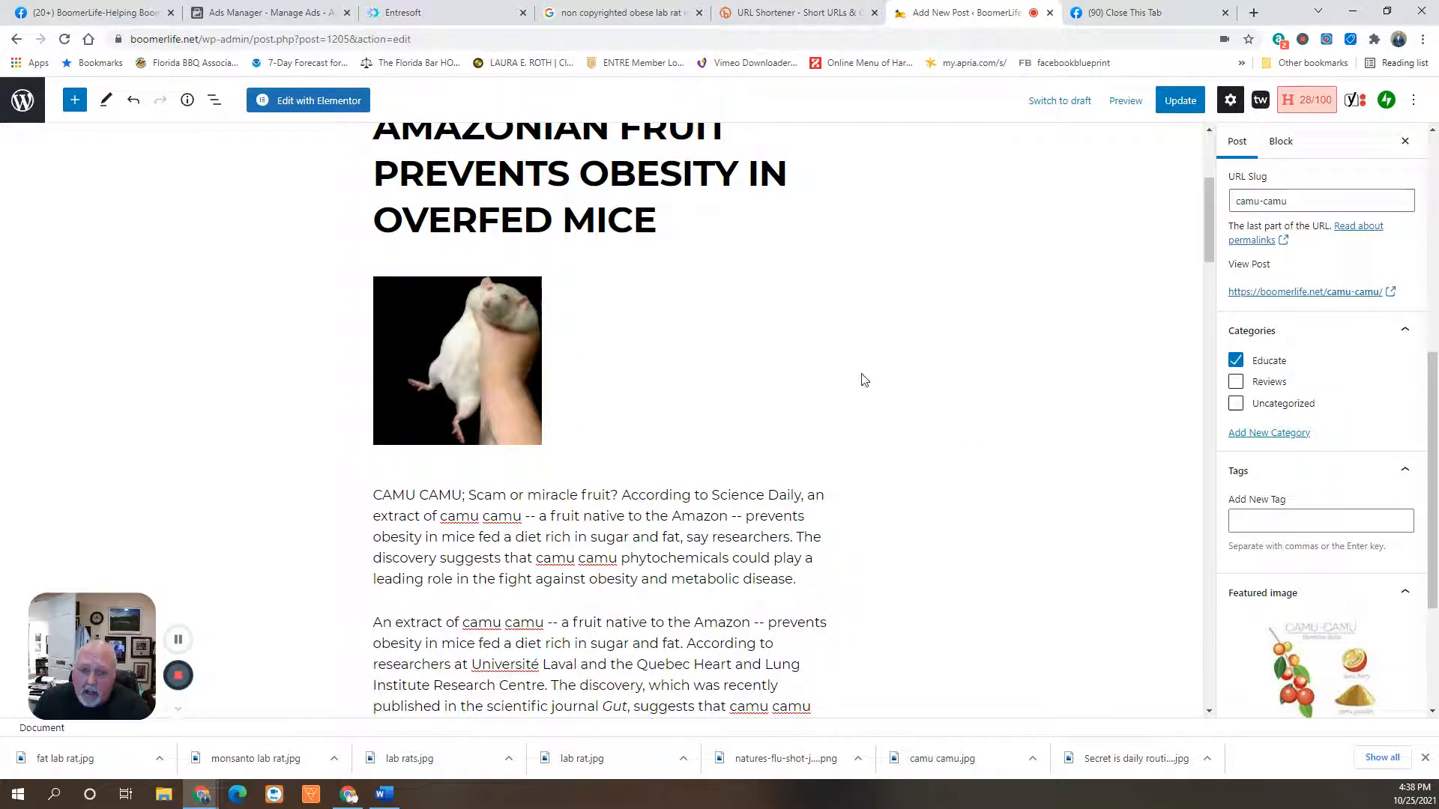
{"action": "scroll", "coordinate": [923, 409], "scroll_direction": "down", "scroll_amount": 2}
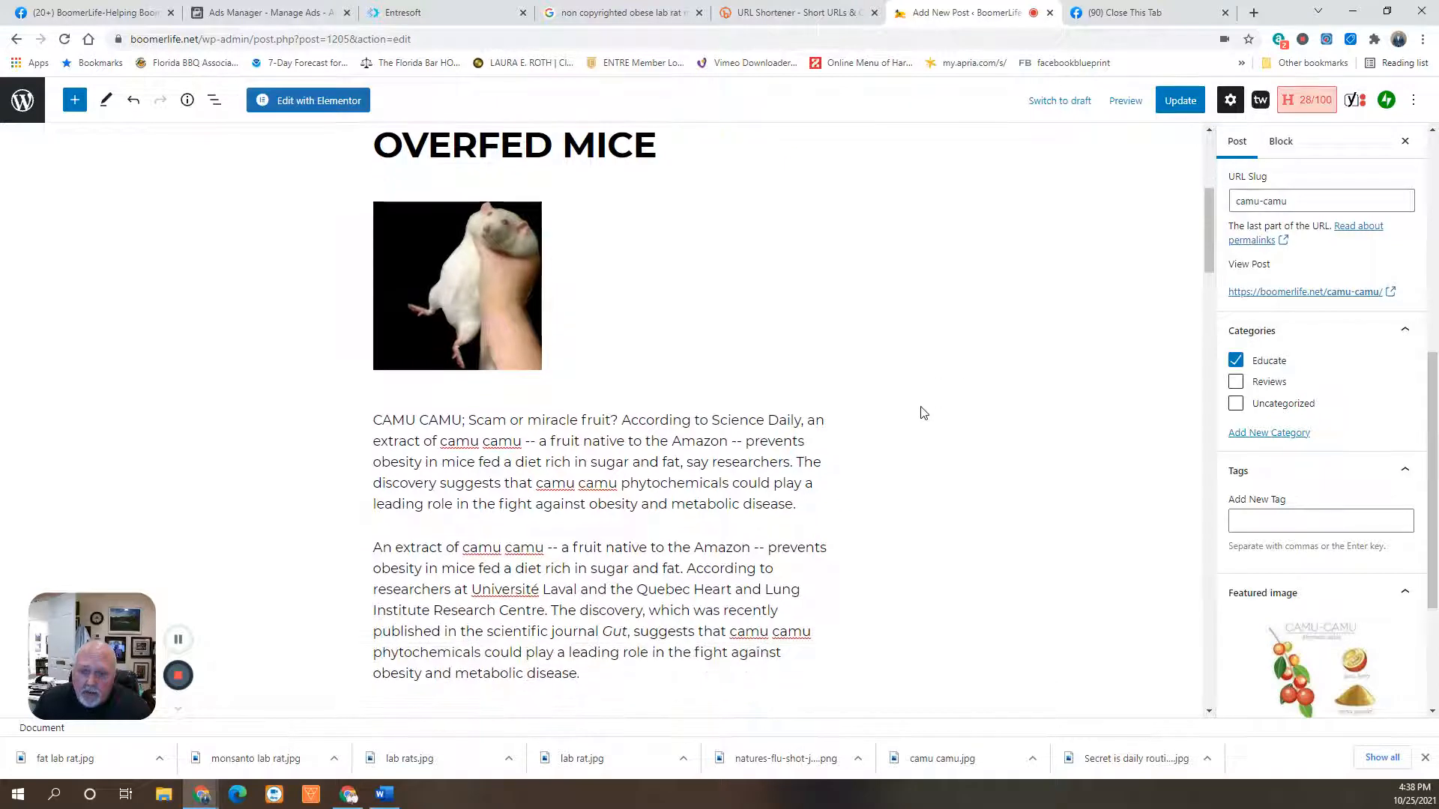
{"action": "scroll", "coordinate": [922, 409], "scroll_direction": "down", "scroll_amount": 2}
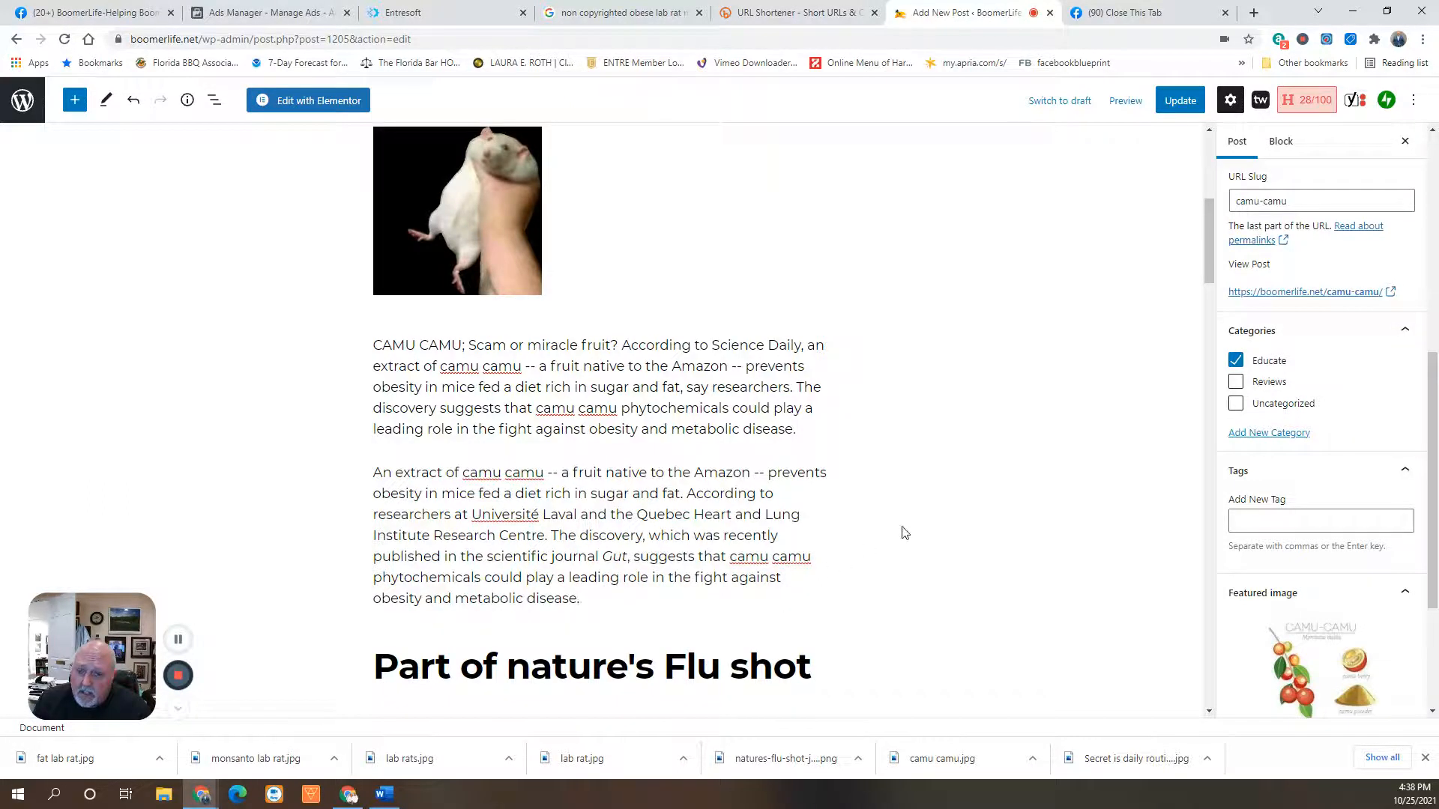
{"action": "scroll", "coordinate": [909, 441], "scroll_direction": "down", "scroll_amount": 2}
{"action": "scroll", "coordinate": [909, 441], "scroll_direction": "down", "scroll_amount": 2}
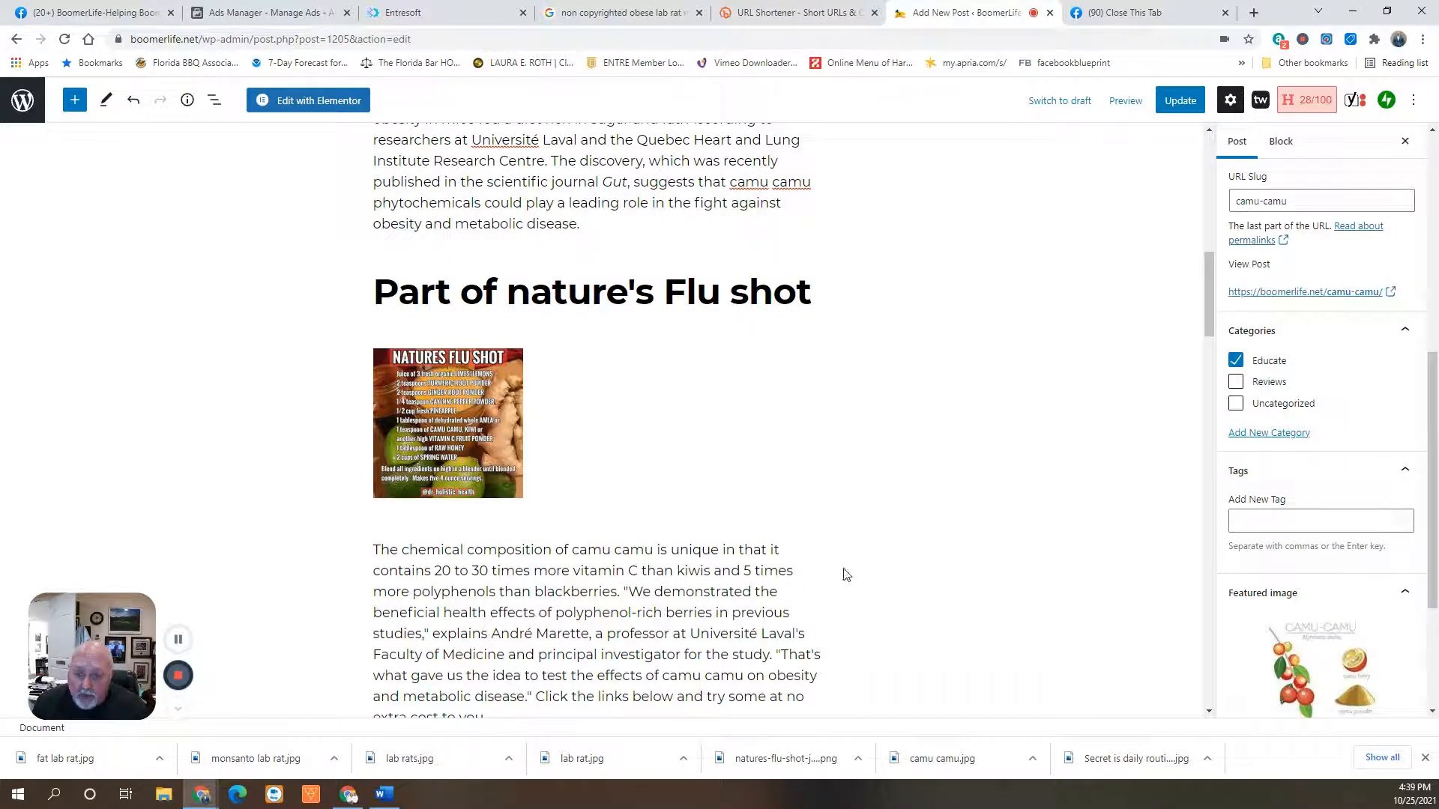
{"action": "scroll", "coordinate": [957, 570], "scroll_direction": "down", "scroll_amount": 3}
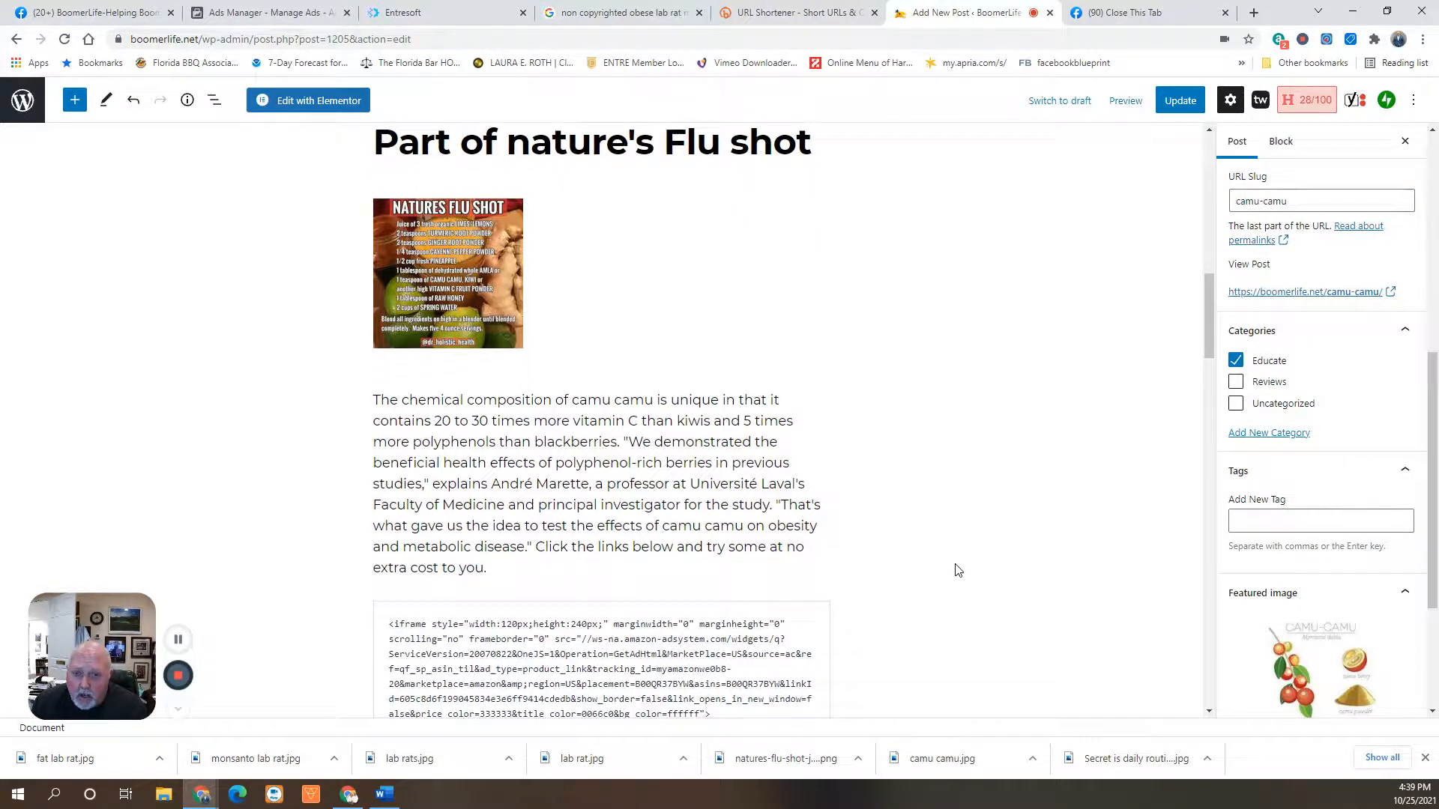
{"action": "scroll", "coordinate": [957, 569], "scroll_direction": "down", "scroll_amount": 1}
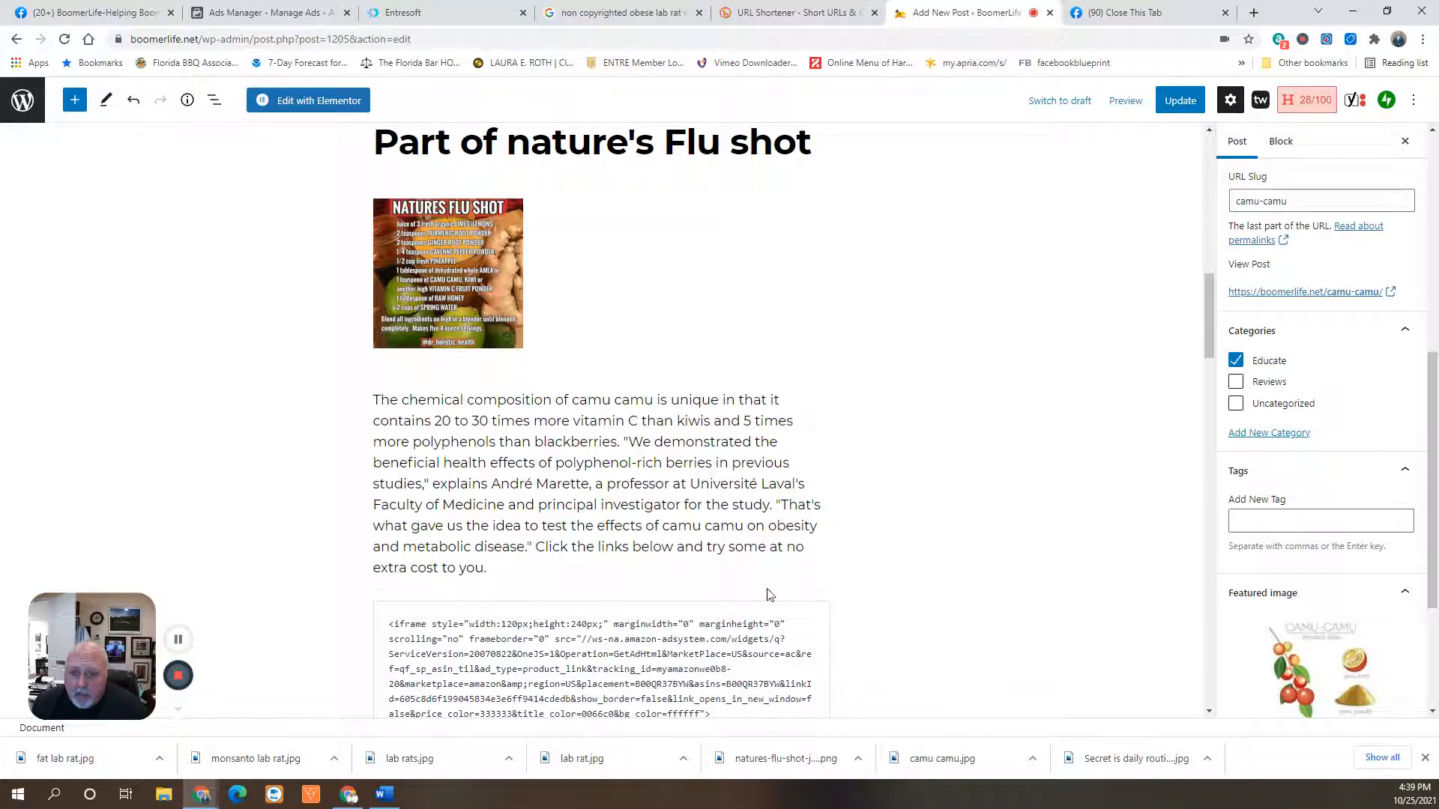
{"action": "scroll", "coordinate": [933, 573], "scroll_direction": "down", "scroll_amount": 3}
{"action": "scroll", "coordinate": [894, 568], "scroll_direction": "down", "scroll_amount": 3}
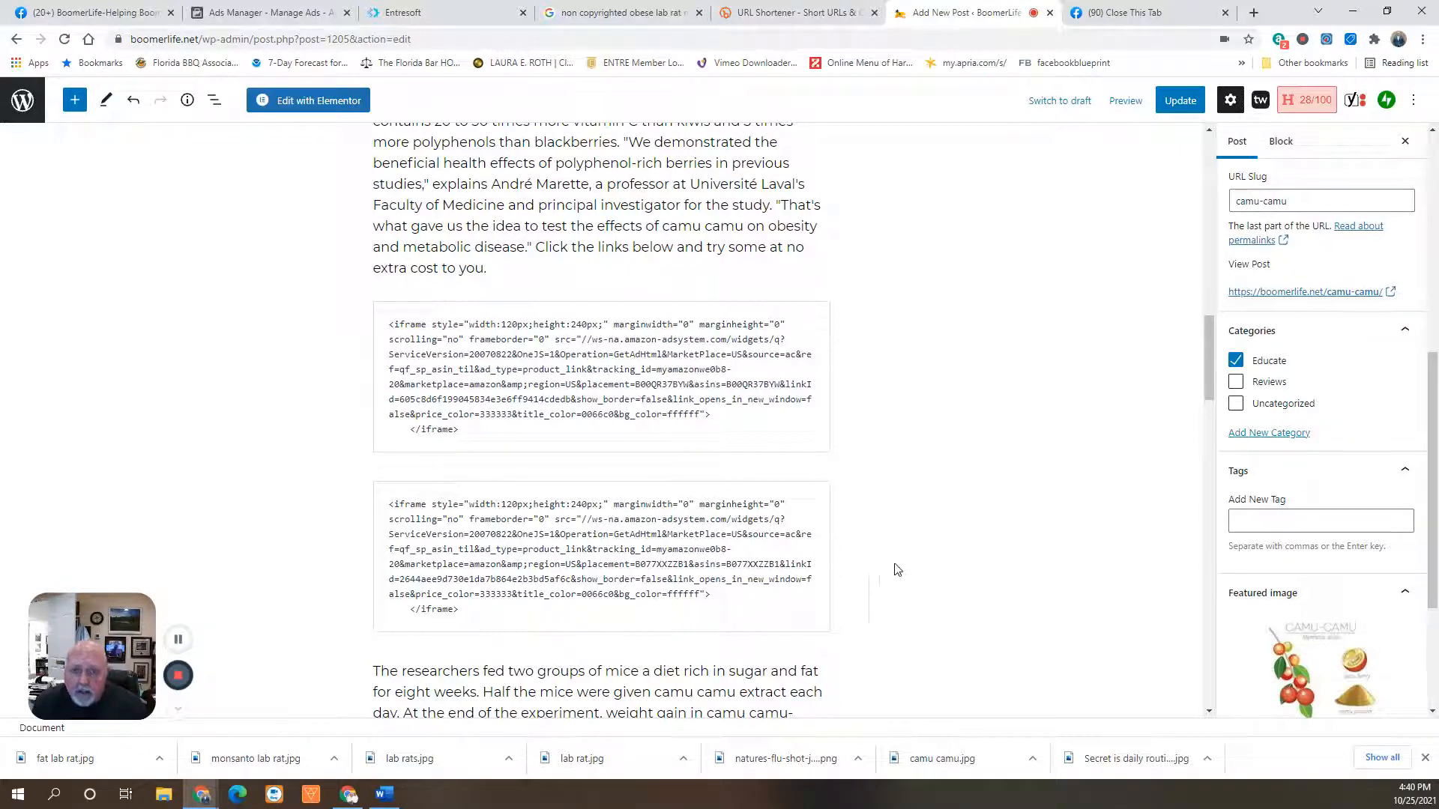
{"action": "scroll", "coordinate": [1030, 635], "scroll_direction": "down", "scroll_amount": 1}
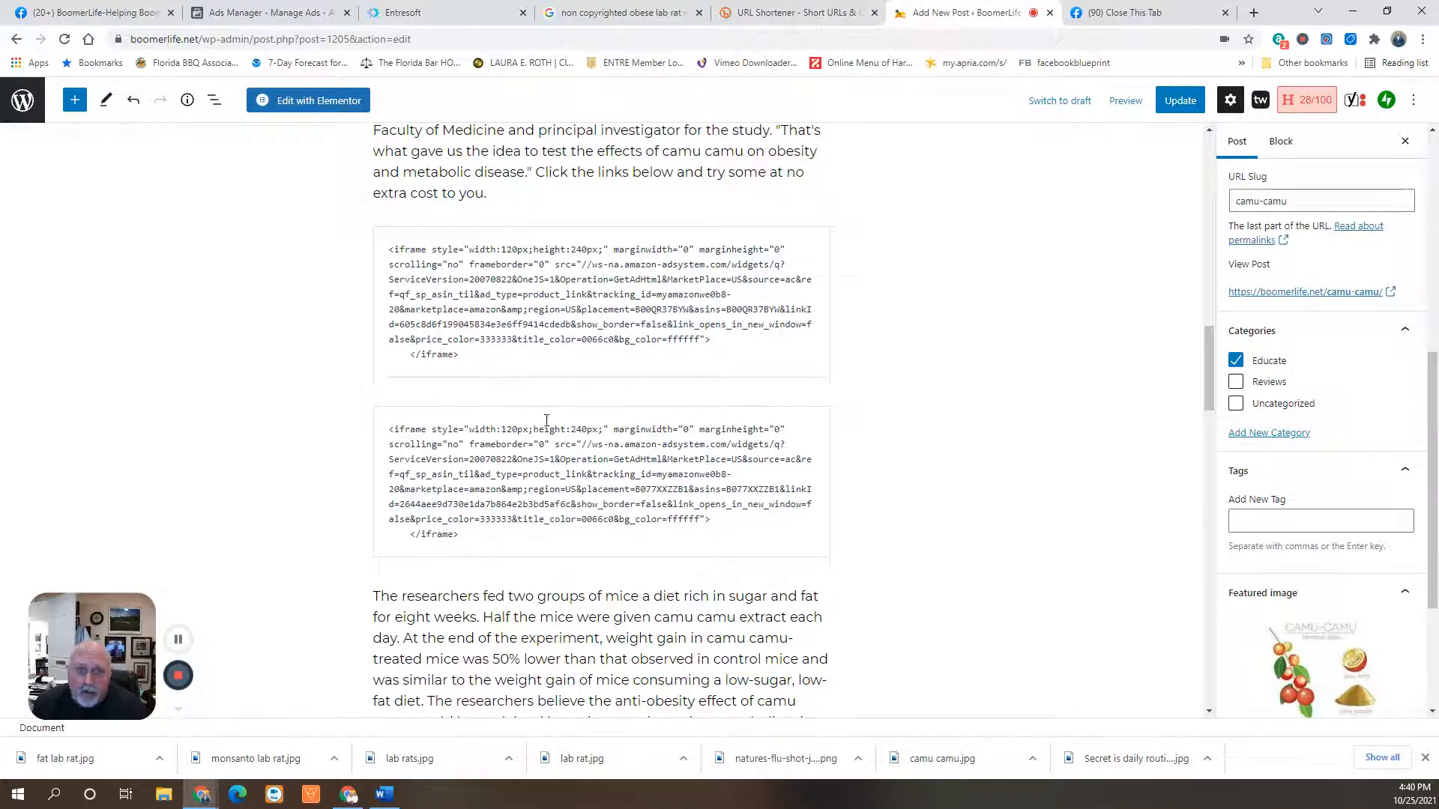
{"action": "scroll", "coordinate": [898, 593], "scroll_direction": "down", "scroll_amount": 2}
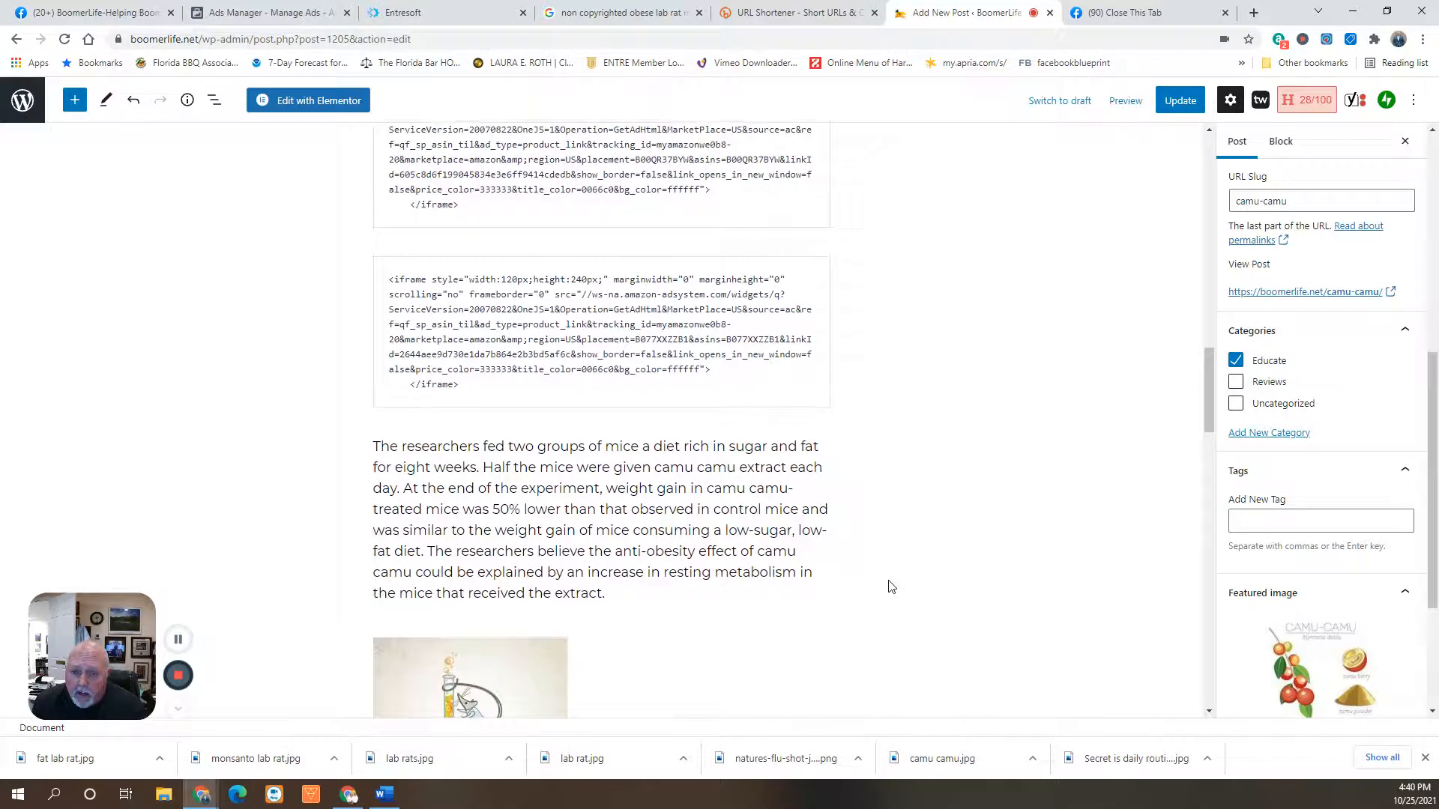
{"action": "scroll", "coordinate": [888, 586], "scroll_direction": "down", "scroll_amount": 1}
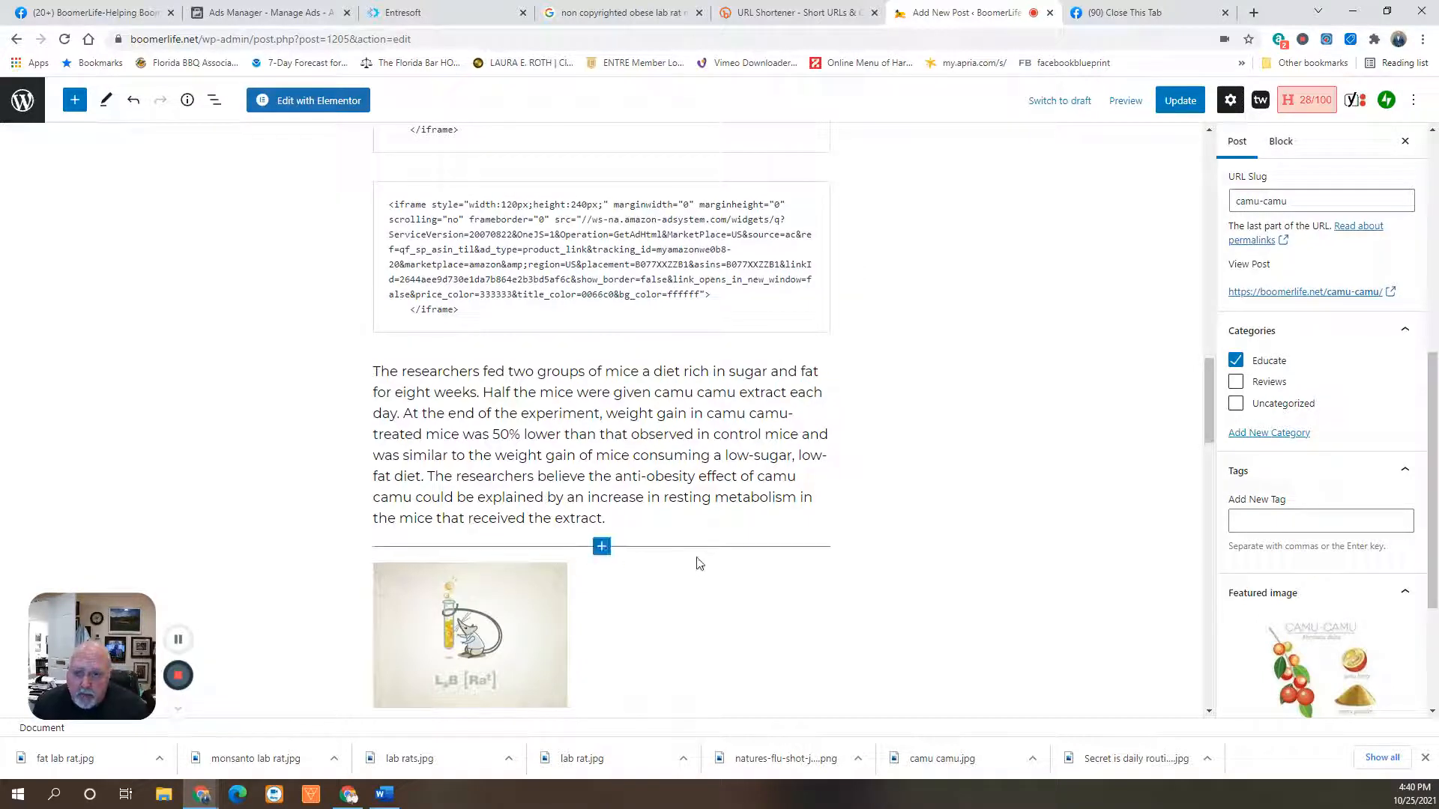
{"action": "mouse_move", "coordinate": [696, 562]}
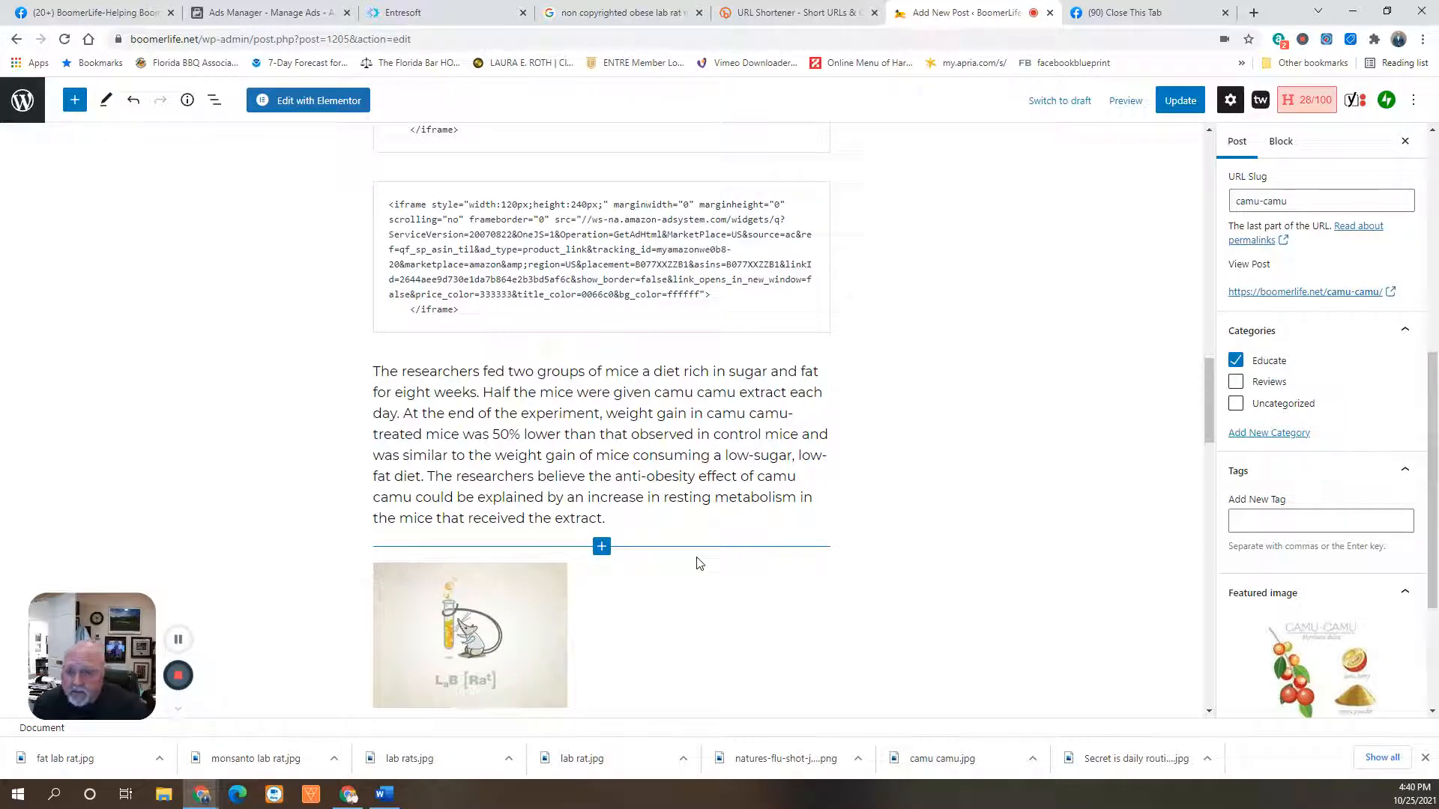
{"action": "scroll", "coordinate": [697, 563], "scroll_direction": "down", "scroll_amount": 2}
{"action": "scroll", "coordinate": [774, 549], "scroll_direction": "down", "scroll_amount": 2}
{"action": "scroll", "coordinate": [809, 557], "scroll_direction": "down", "scroll_amount": 1}
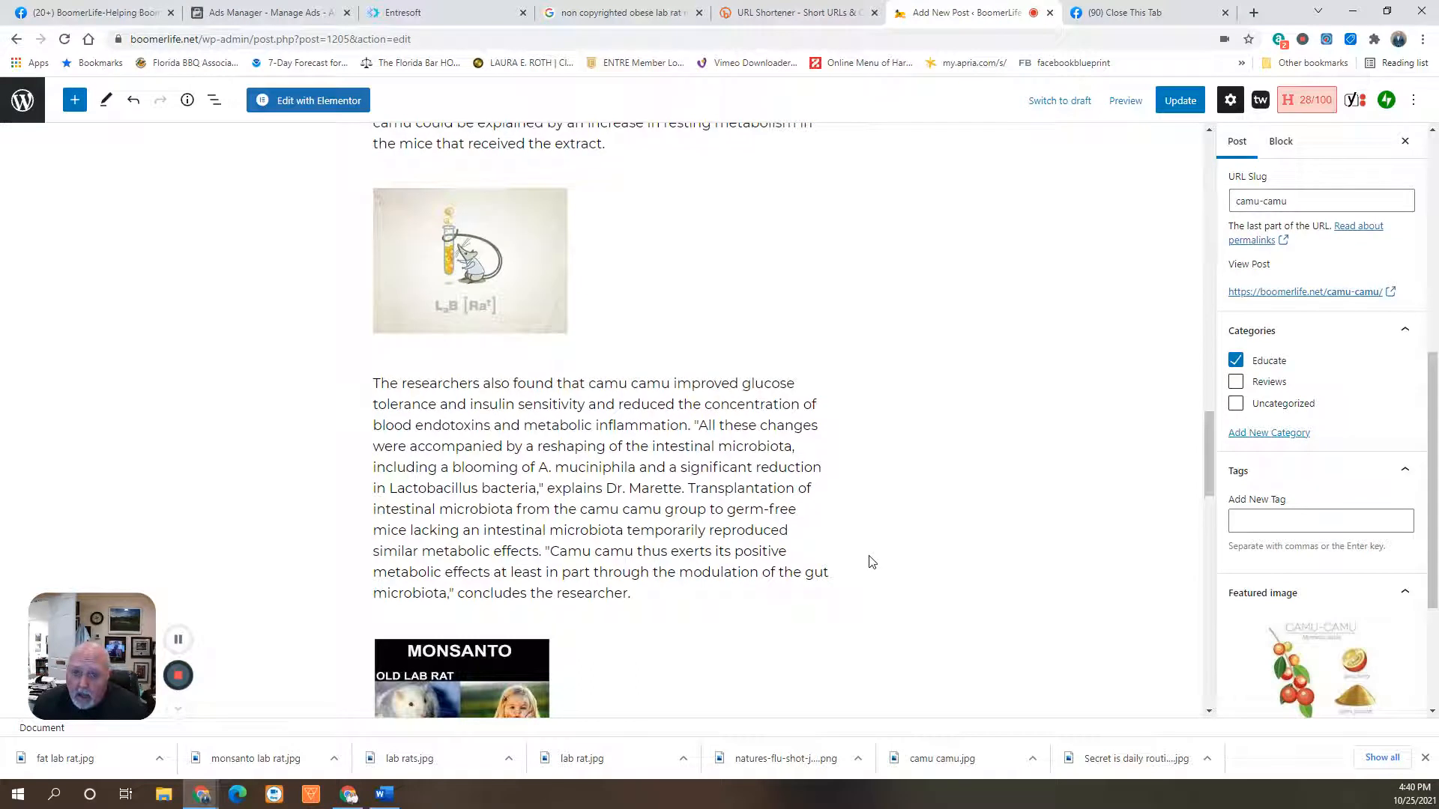
{"action": "scroll", "coordinate": [871, 563], "scroll_direction": "down", "scroll_amount": 1}
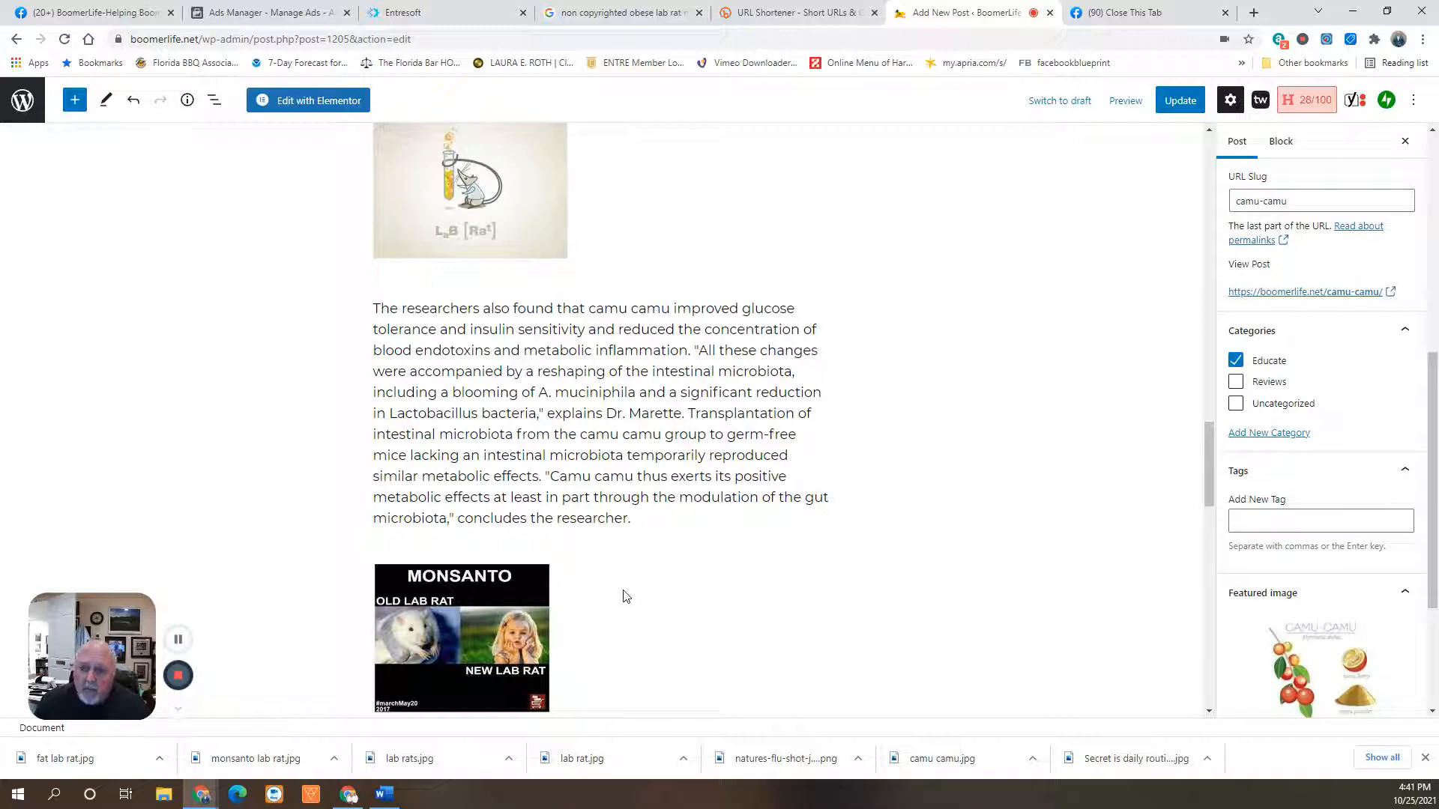
{"action": "scroll", "coordinate": [593, 563], "scroll_direction": "down", "scroll_amount": 2}
{"action": "mouse_move", "coordinate": [587, 513]}
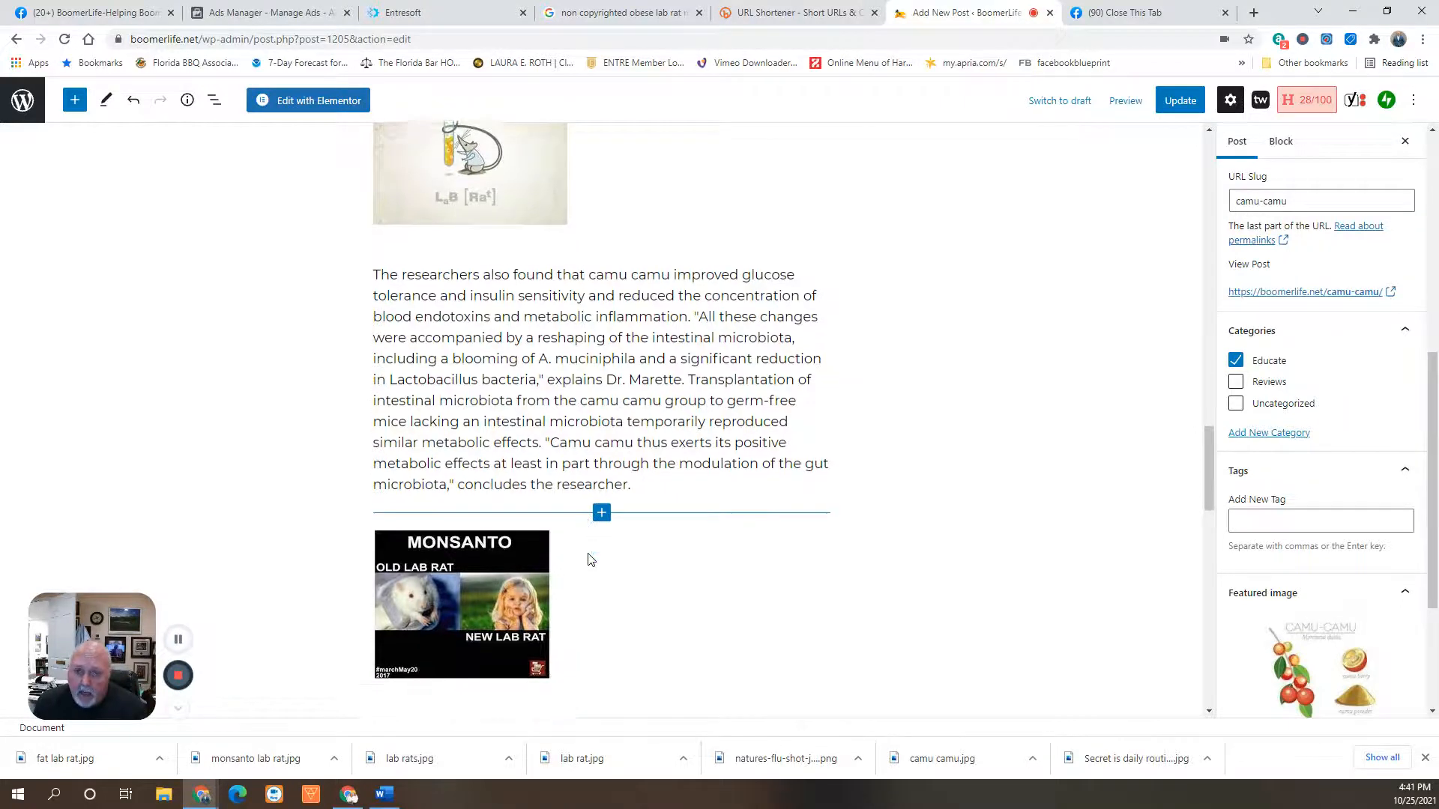
{"action": "scroll", "coordinate": [589, 553], "scroll_direction": "down", "scroll_amount": 2}
{"action": "scroll", "coordinate": [589, 553], "scroll_direction": "down", "scroll_amount": 2}
{"action": "scroll", "coordinate": [589, 553], "scroll_direction": "down", "scroll_amount": 2}
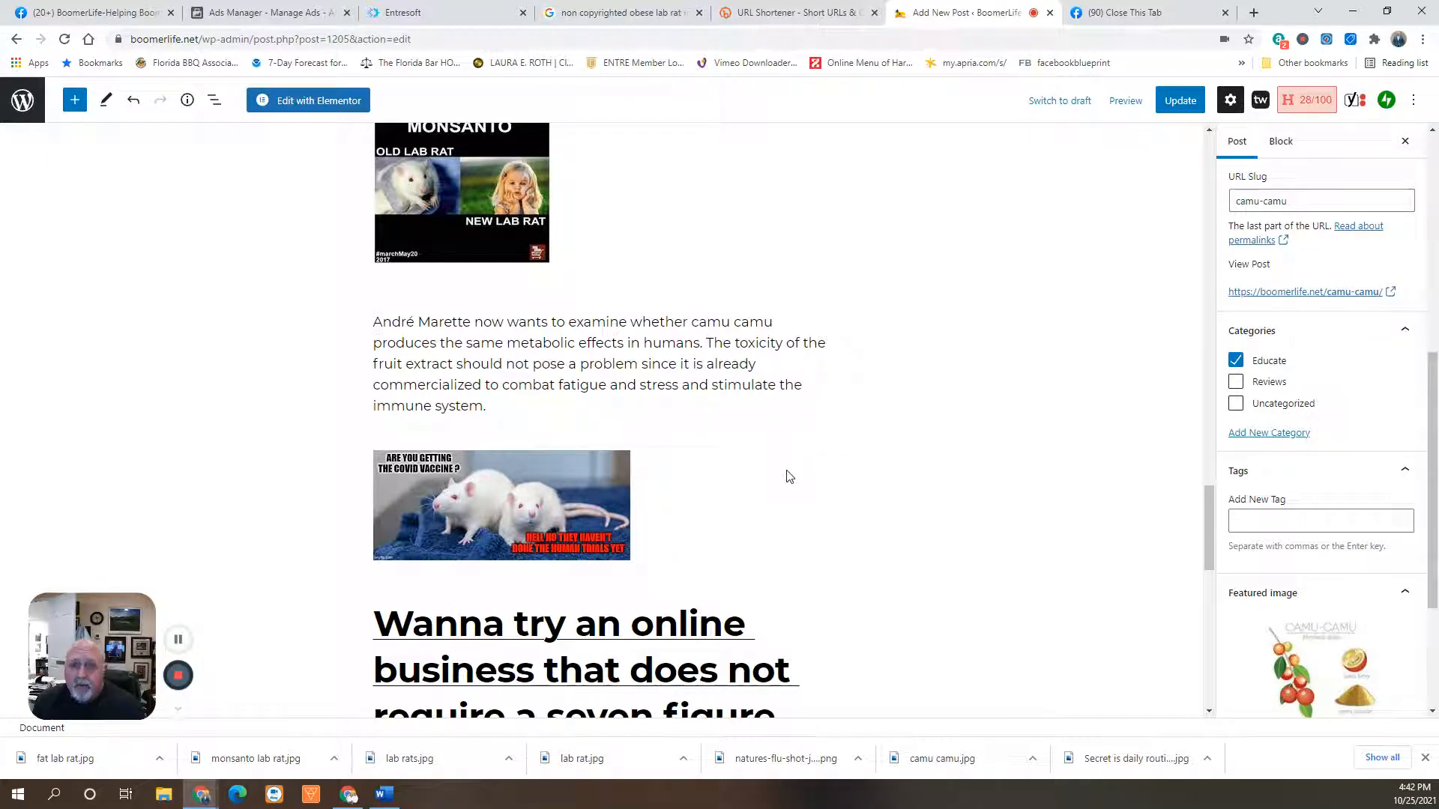
{"action": "scroll", "coordinate": [787, 469], "scroll_direction": "up", "scroll_amount": 1}
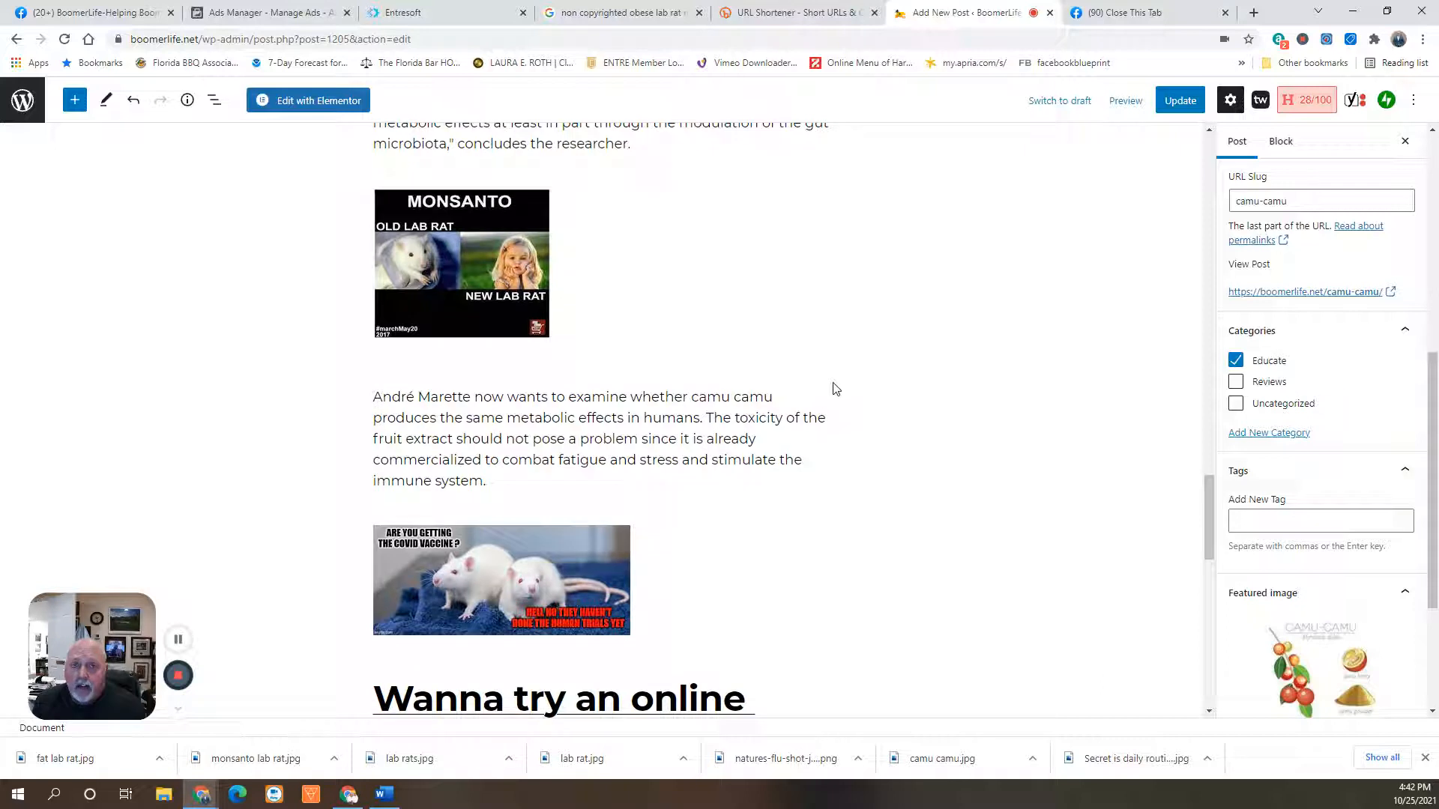